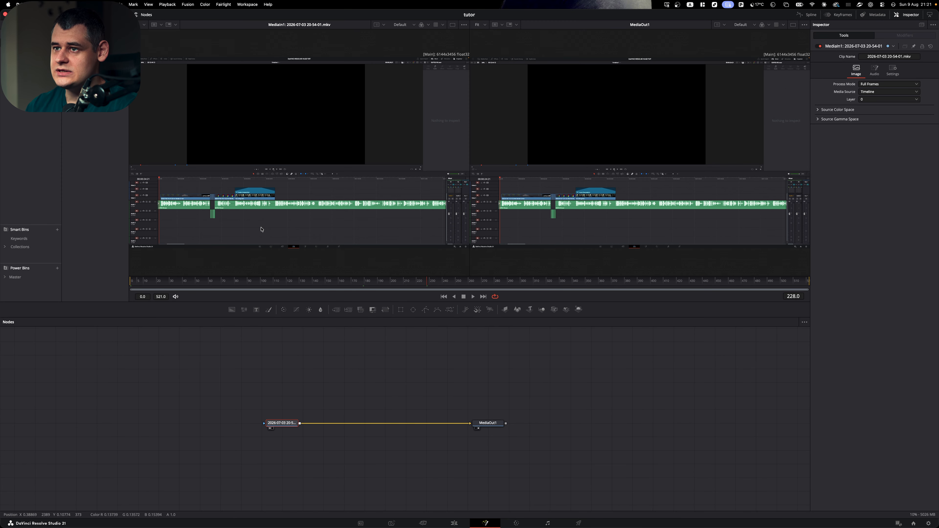
Go to frame 64, add Image Plane 3D, Camera 3D, Merge 3D and Renderer 3D nodes as a linked chain, and save the project
{"action": "left_click", "coordinate": [294, 280]}
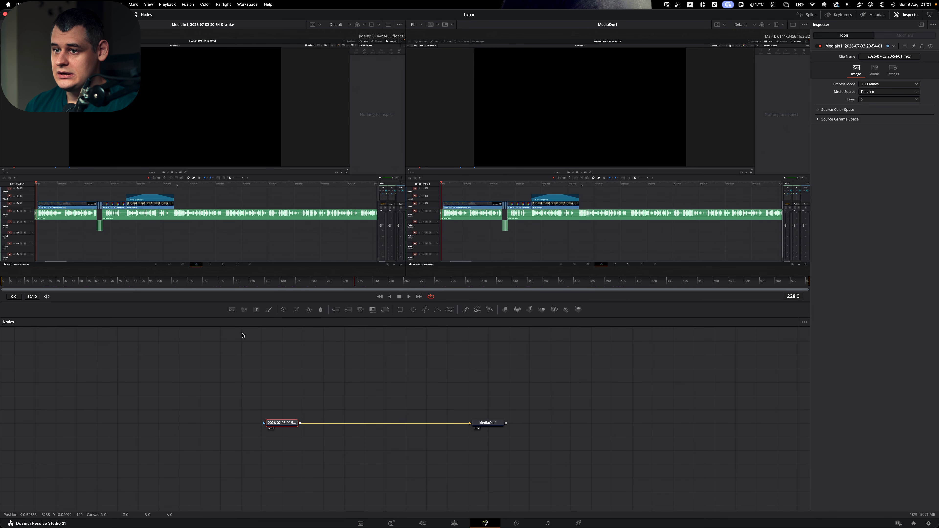
{"action": "left_click", "coordinate": [102, 280]}
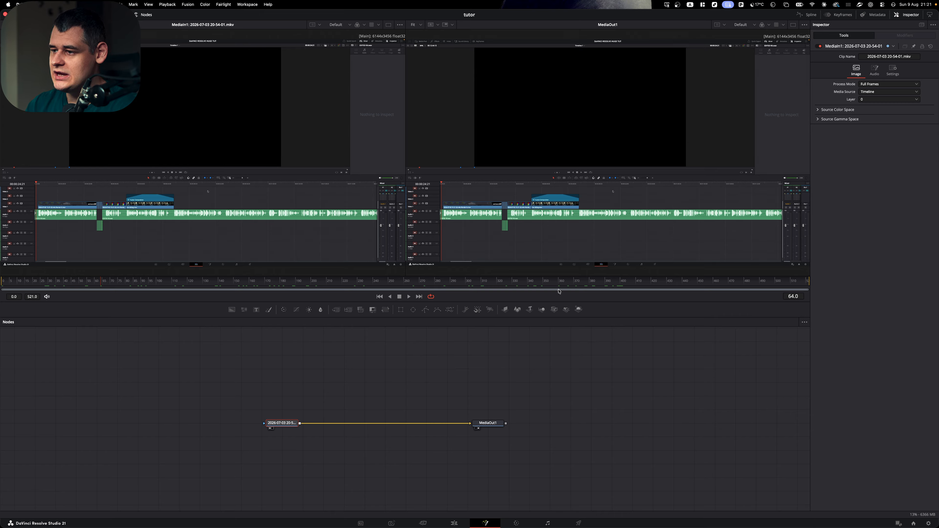
{"action": "left_click_drag", "start_coordinate": [505, 309], "coordinate": [321, 359]}
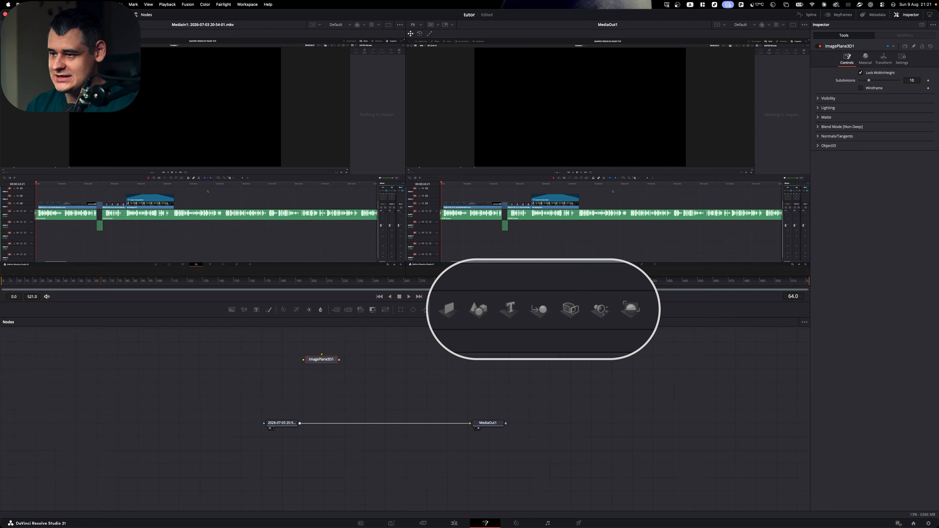
{"action": "left_click", "coordinate": [535, 310]}
{"action": "left_click", "coordinate": [576, 310]}
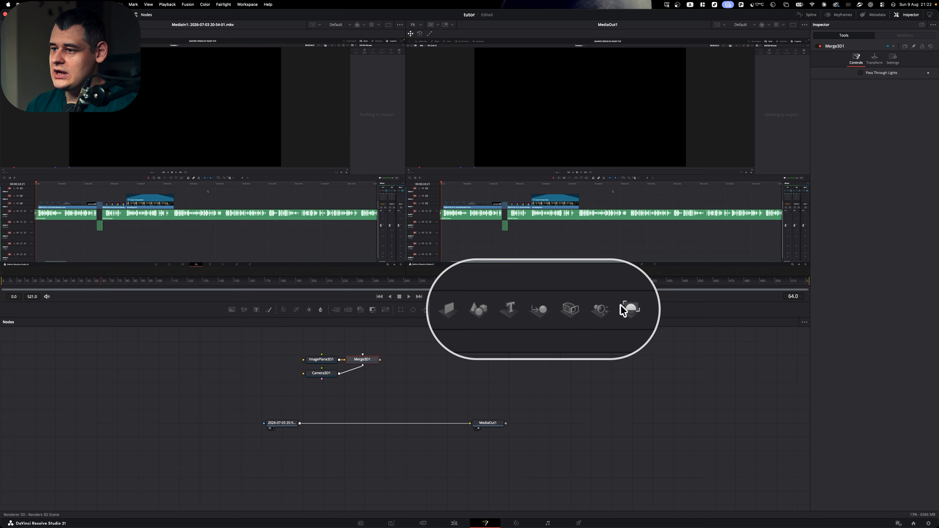
{"action": "left_click", "coordinate": [578, 310]}
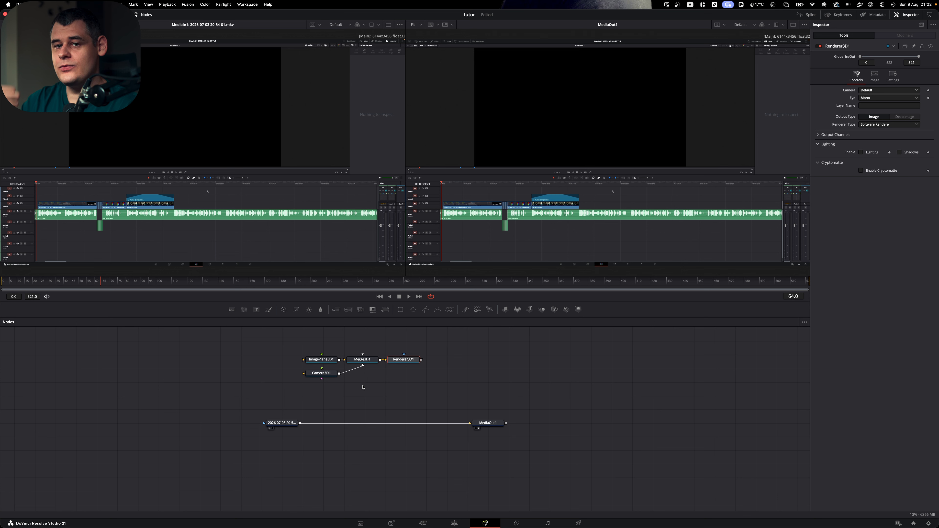
{"action": "key", "text": "super+s"}
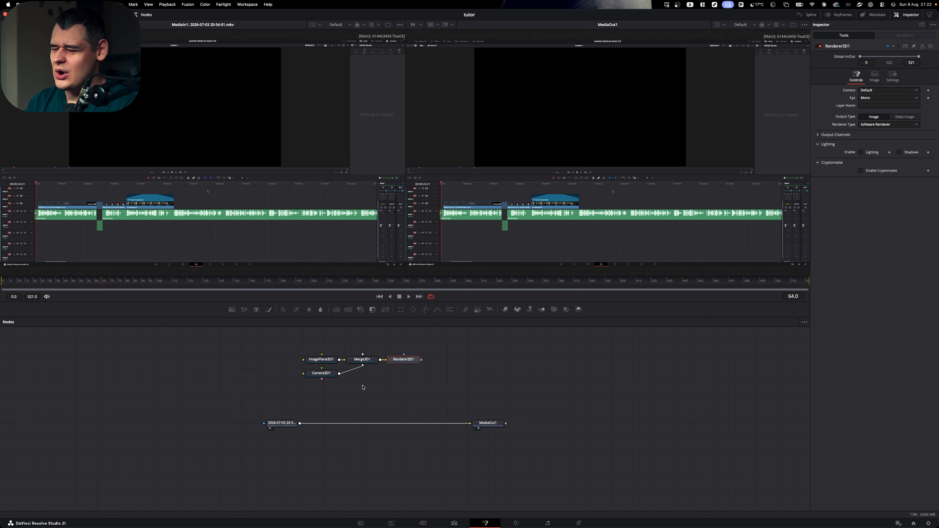
Reroute the source clip into the image plane's input and connect the 3D renderer's output to MediaOut1
{"action": "left_click_drag", "start_coordinate": [466, 423], "coordinate": [304, 367]}
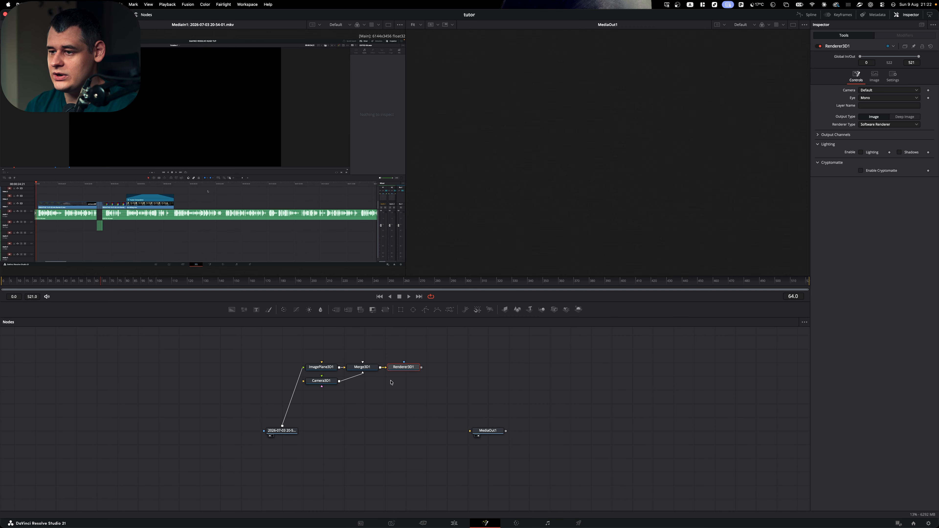
{"action": "left_click_drag", "start_coordinate": [420, 370], "coordinate": [476, 431]}
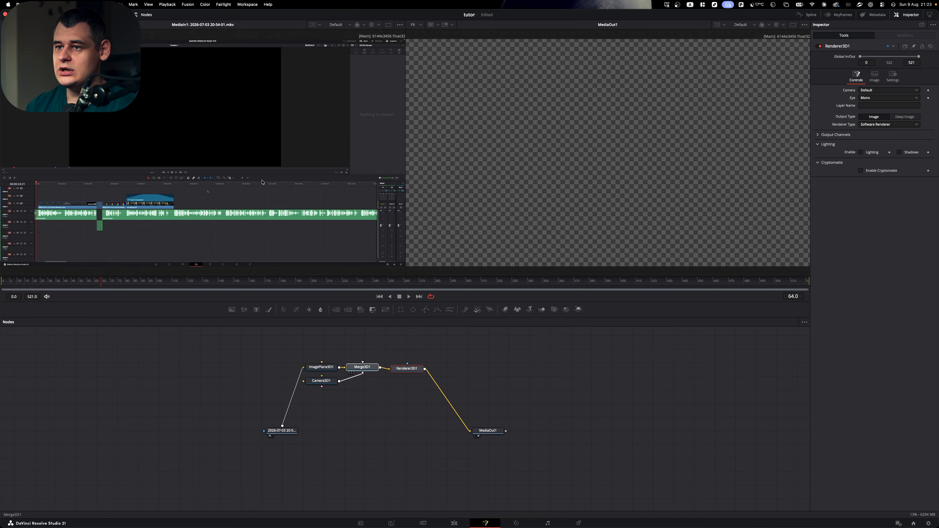
Show the 3D merge in the first viewer and pull the camera back from the image plane so the clip comes into frame
{"action": "key", "text": "1"}
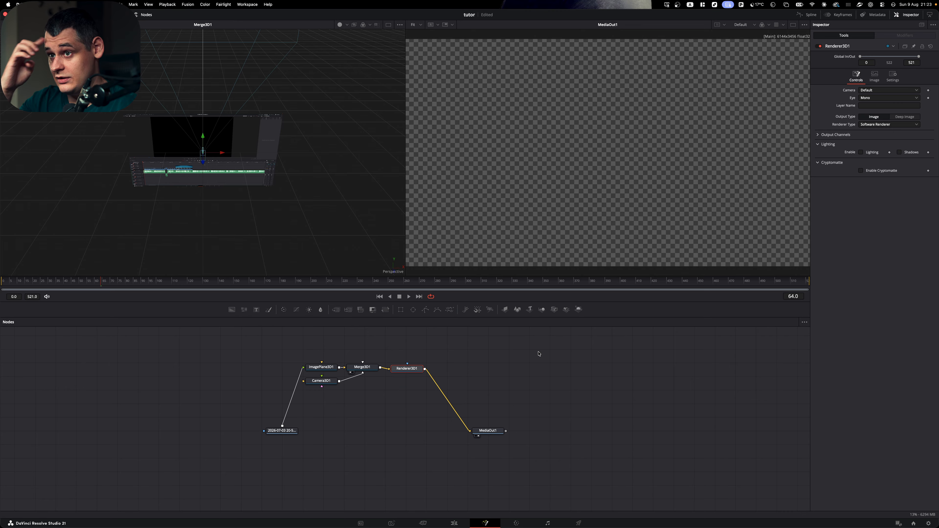
{"action": "left_click_drag", "start_coordinate": [334, 178], "coordinate": [272, 158]}
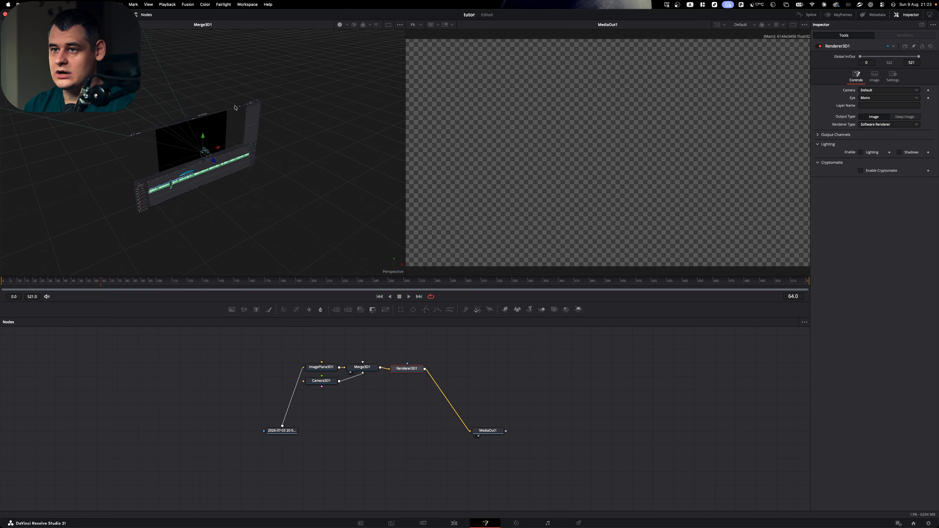
{"action": "scroll", "coordinate": [214, 170], "scroll_direction": "up", "scroll_amount": 3}
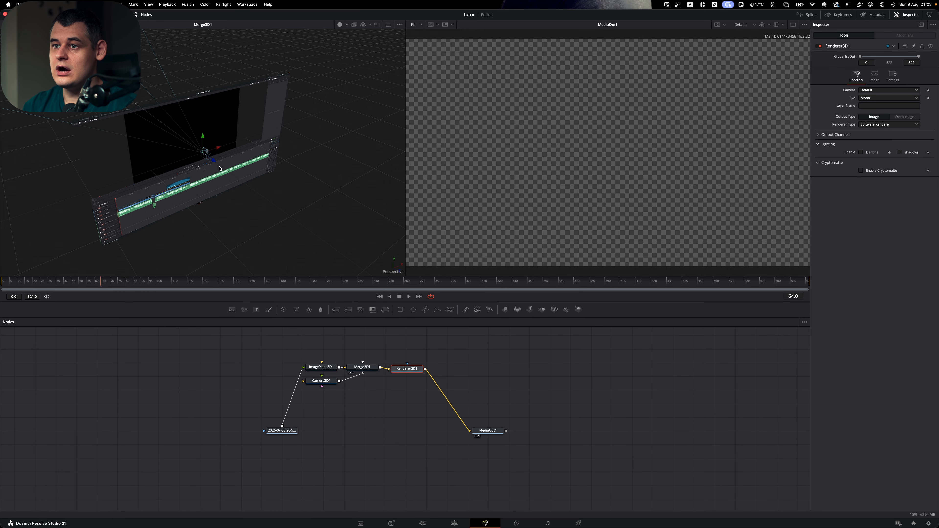
{"action": "scroll", "coordinate": [219, 169], "scroll_direction": "up", "scroll_amount": 2}
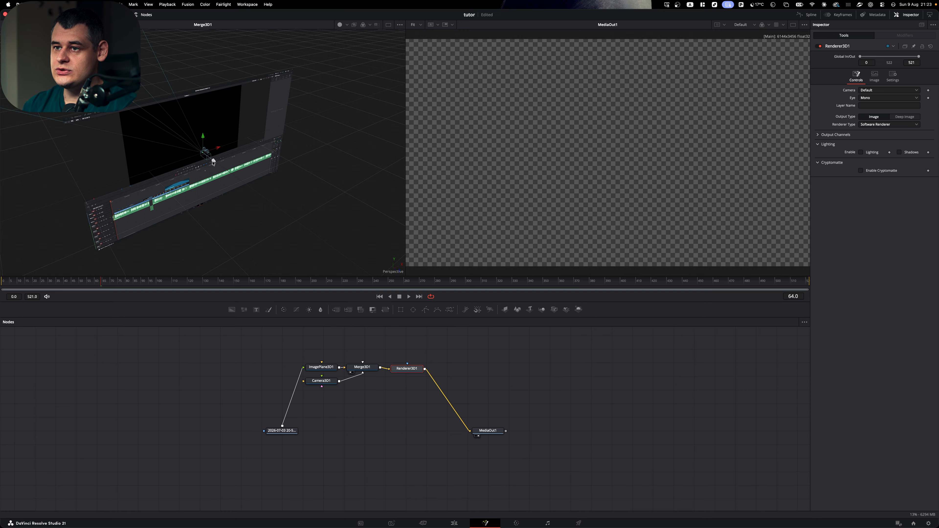
{"action": "left_click_drag", "start_coordinate": [213, 160], "coordinate": [373, 270]}
{"action": "scroll", "coordinate": [292, 227], "scroll_direction": "down", "scroll_amount": 5}
{"action": "left_click_drag", "start_coordinate": [278, 212], "coordinate": [387, 269]}
{"action": "scroll", "coordinate": [366, 259], "scroll_direction": "down", "scroll_amount": 5}
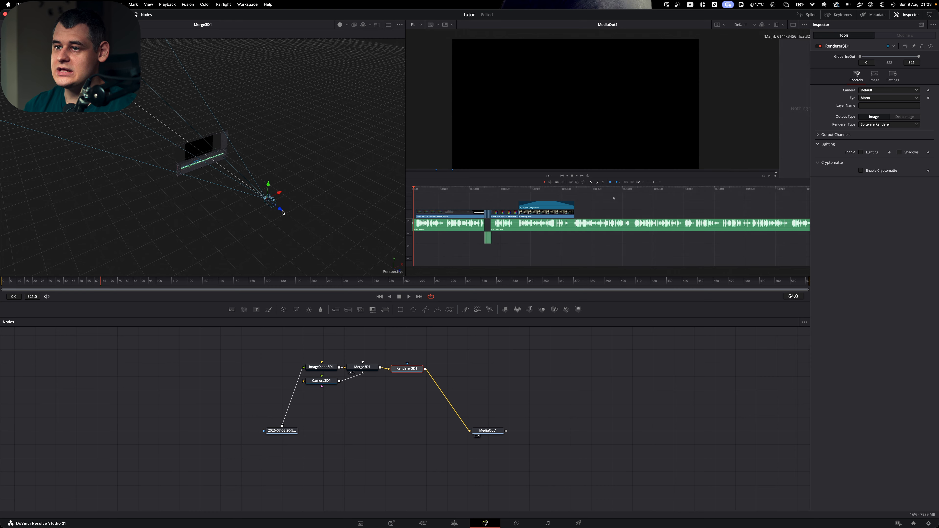
Move the camera further back to about Z 1.59, lower it to about Y -0.15, and save the project
{"action": "mouse_move", "coordinate": [280, 209]}
{"action": "left_mouse_down"}
{"action": "mouse_move", "coordinate": [348, 244]}
{"action": "mouse_move", "coordinate": [291, 212]}
{"action": "left_mouse_up"}
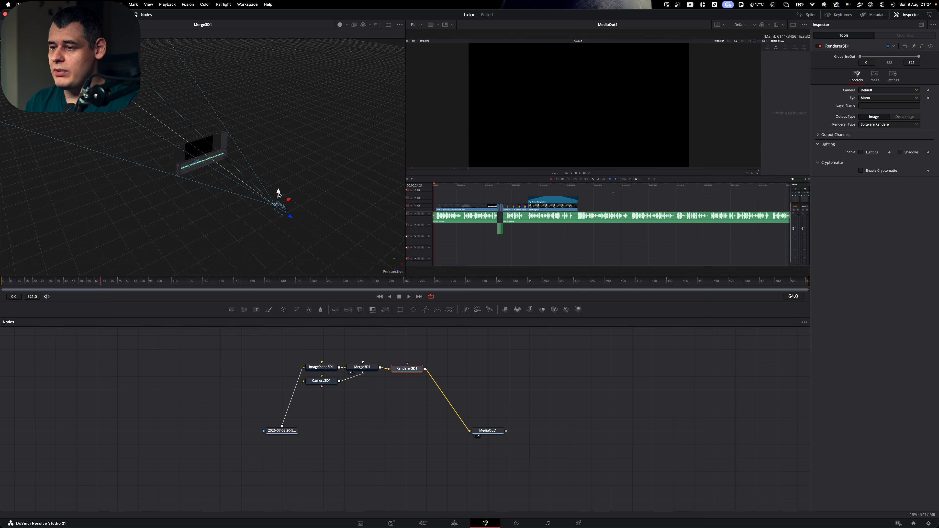
{"action": "left_click_drag", "start_coordinate": [279, 195], "coordinate": [279, 204]}
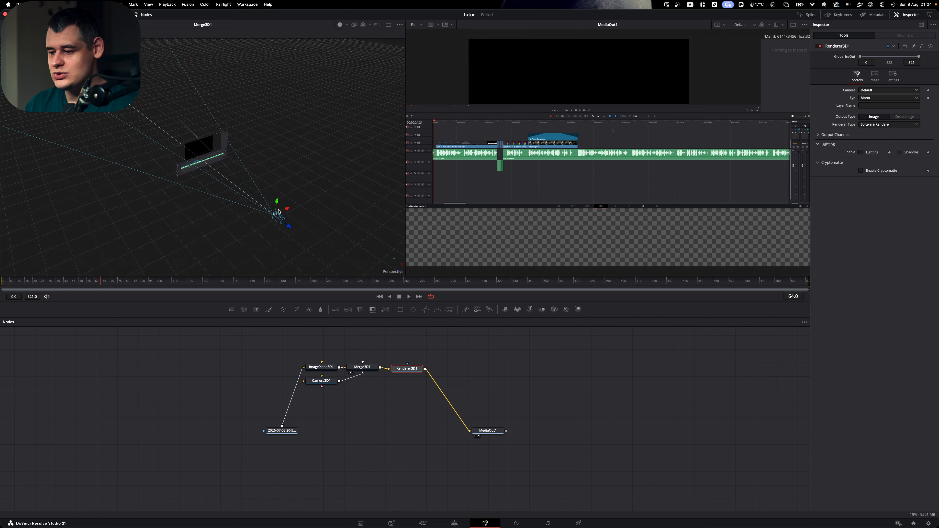
{"action": "key", "text": "super+s"}
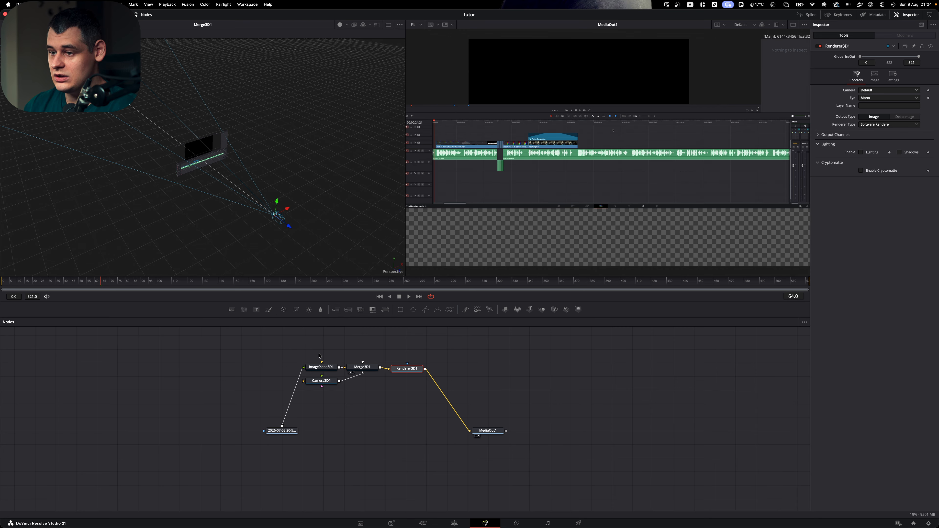
Move the source clip node in line with the image plane node and place a pasted copy of it below
{"action": "left_click_drag", "start_coordinate": [283, 428], "coordinate": [175, 367]}
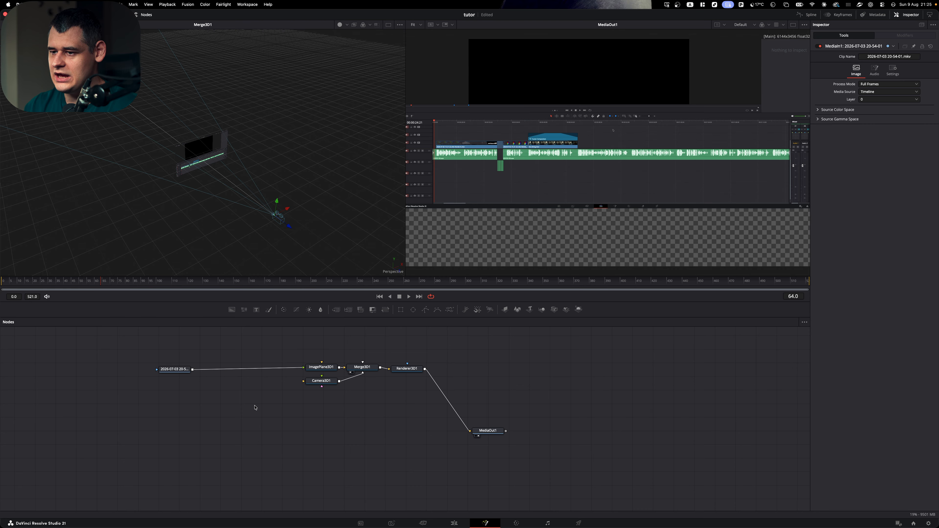
{"action": "key", "text": "ctrl+v"}
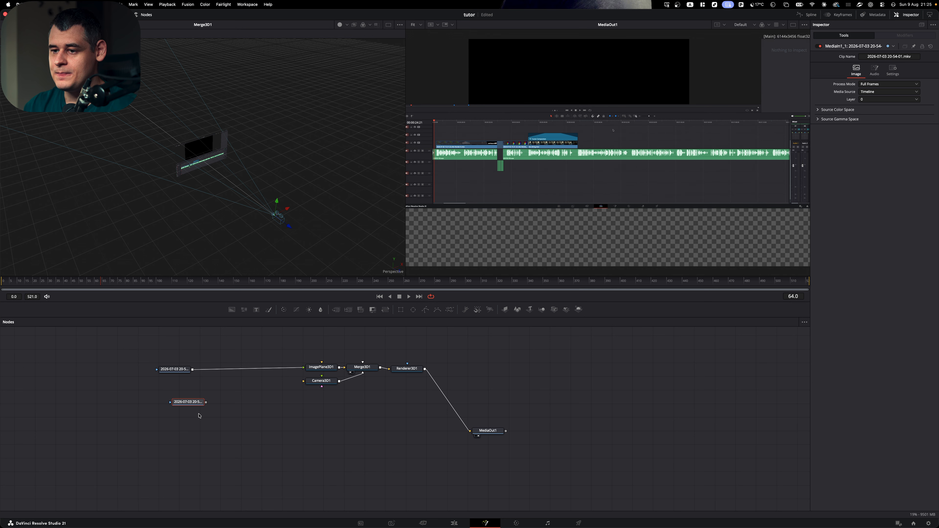
{"action": "left_click_drag", "start_coordinate": [190, 408], "coordinate": [180, 432]}
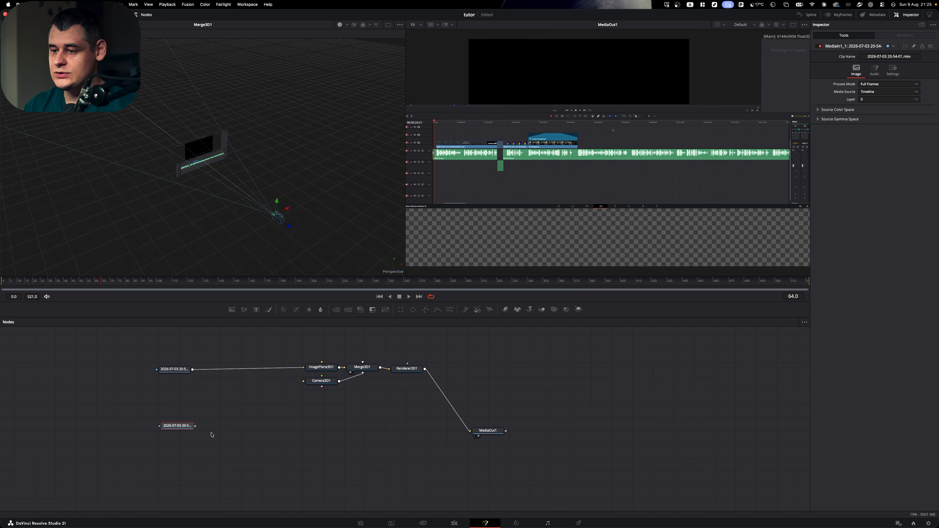
Add an Image Plane 3D node after the copied clip and connect it to Merge3D1, moving the camera node down for space
{"action": "left_click_drag", "start_coordinate": [321, 381], "coordinate": [320, 387]}
{"action": "left_click", "coordinate": [185, 427]}
{"action": "left_click", "coordinate": [505, 309]}
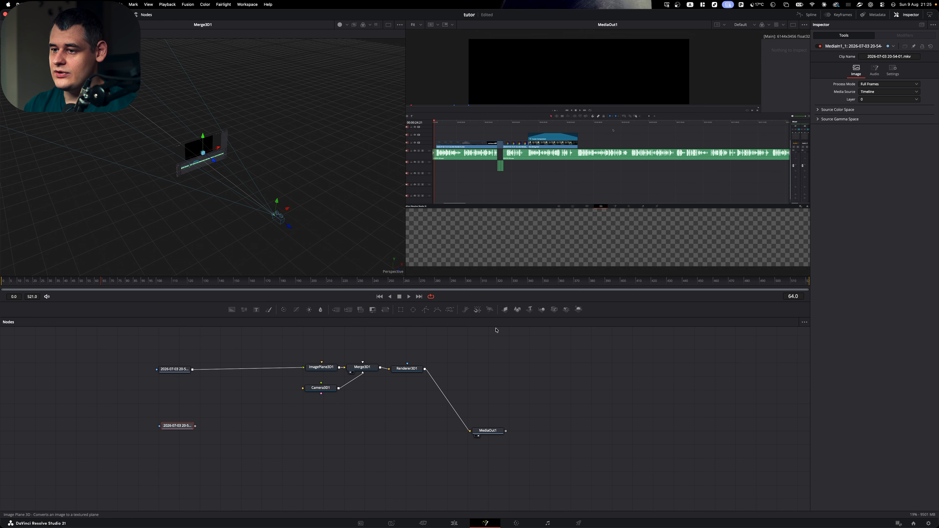
{"action": "left_click_drag", "start_coordinate": [236, 426], "coordinate": [342, 355]}
{"action": "left_click_drag", "start_coordinate": [361, 368], "coordinate": [362, 369]}
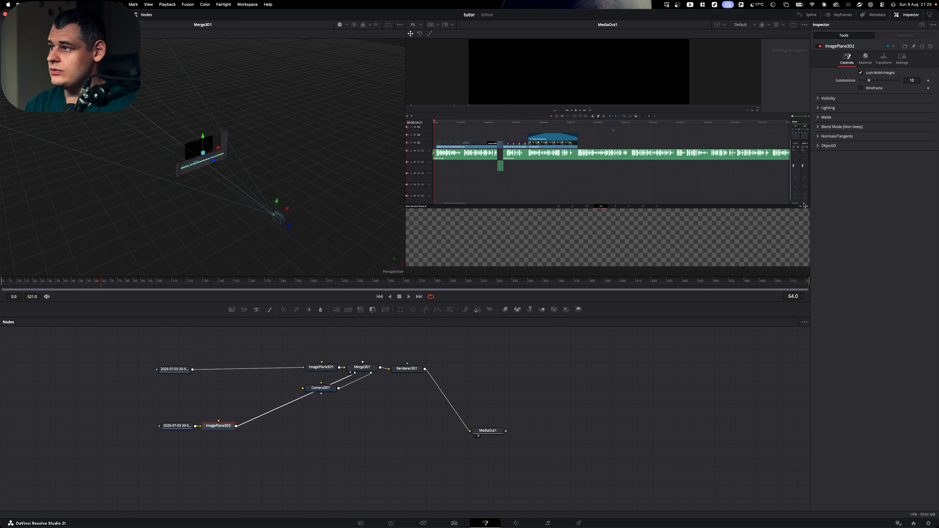
Set the second image plane's Z rotation to 180
{"action": "left_click", "coordinate": [886, 63]}
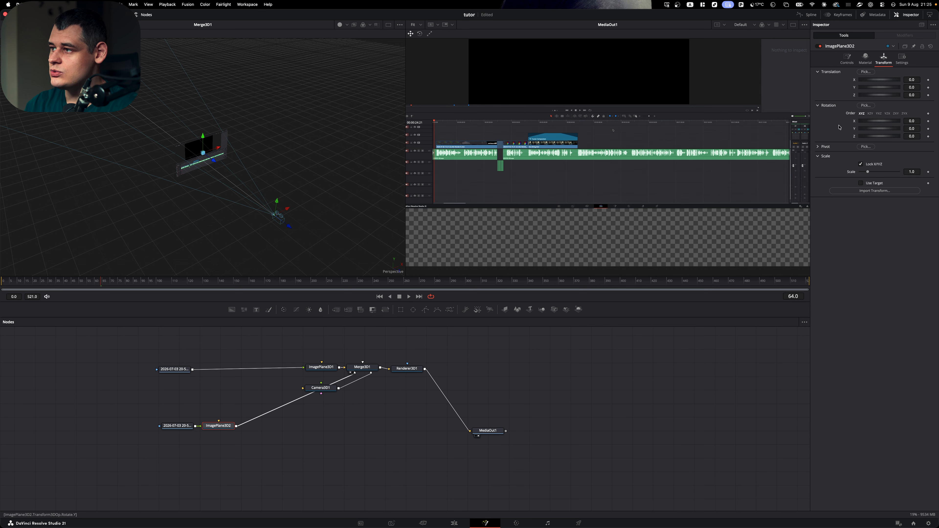
{"action": "left_click", "coordinate": [912, 137]}
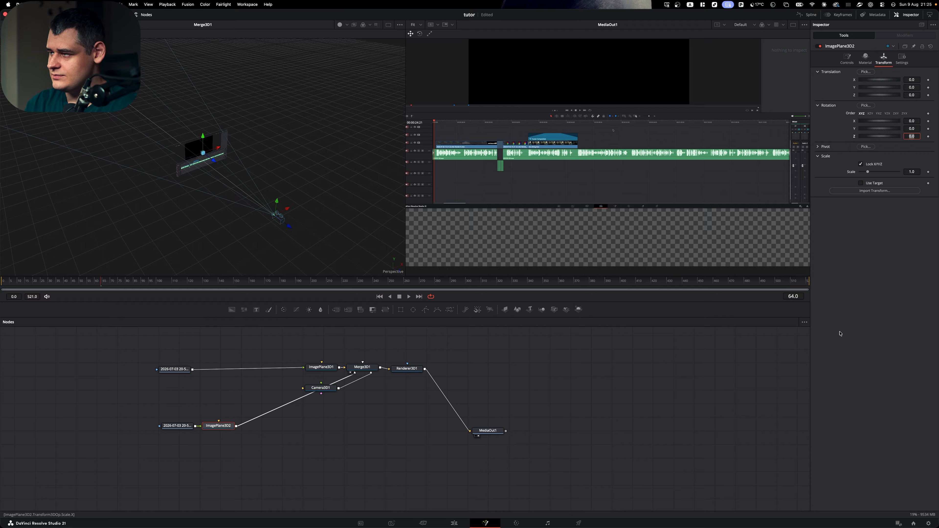
{"action": "type", "text": "180"}
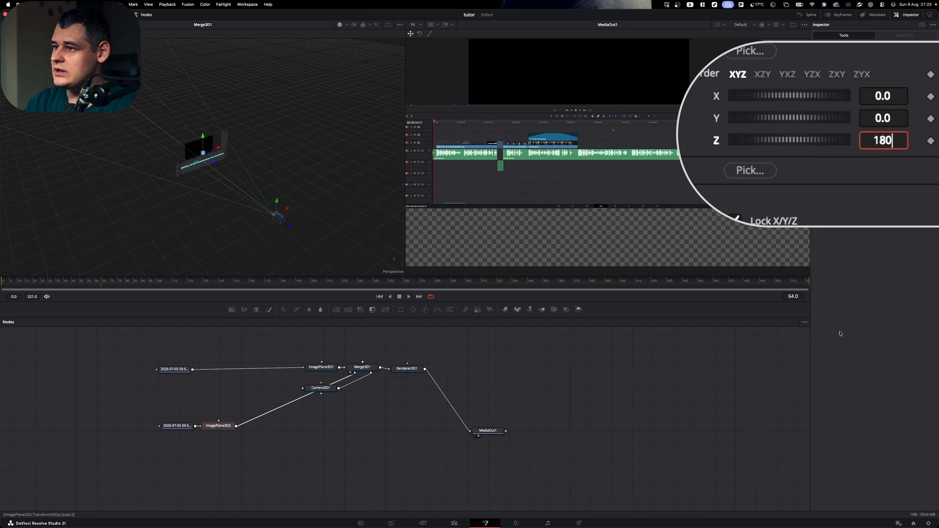
{"action": "key", "text": "Return"}
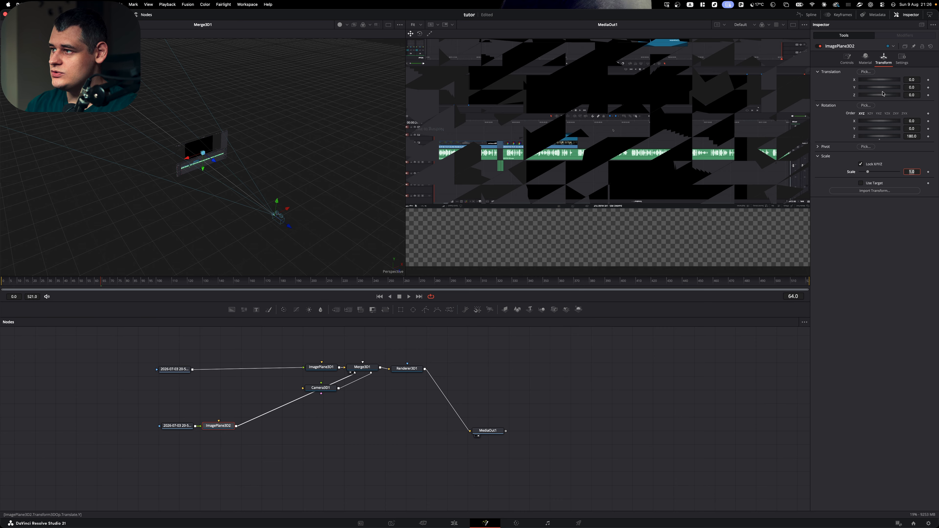
Lower the second image plane to a Y translation of -0.5625 so it meets the first plane's edge, and save the project
{"action": "left_click_drag", "start_coordinate": [912, 87], "coordinate": [881, 87]}
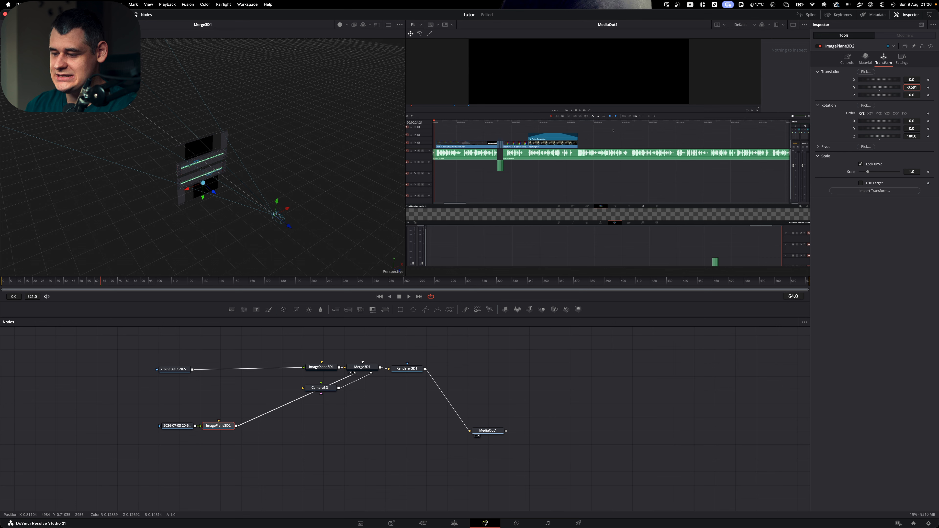
{"action": "left_click_drag", "start_coordinate": [908, 88], "coordinate": [910, 88]}
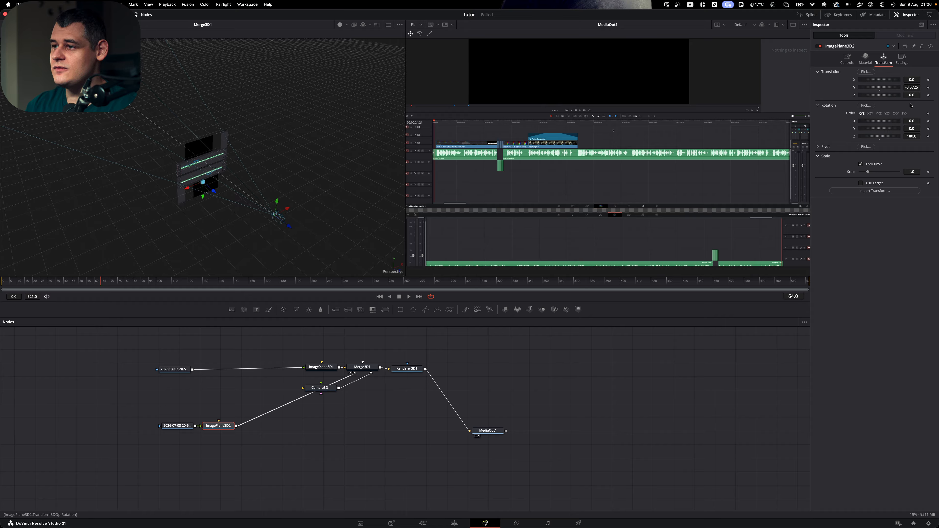
{"action": "left_click_drag", "start_coordinate": [911, 88], "coordinate": [919, 88]}
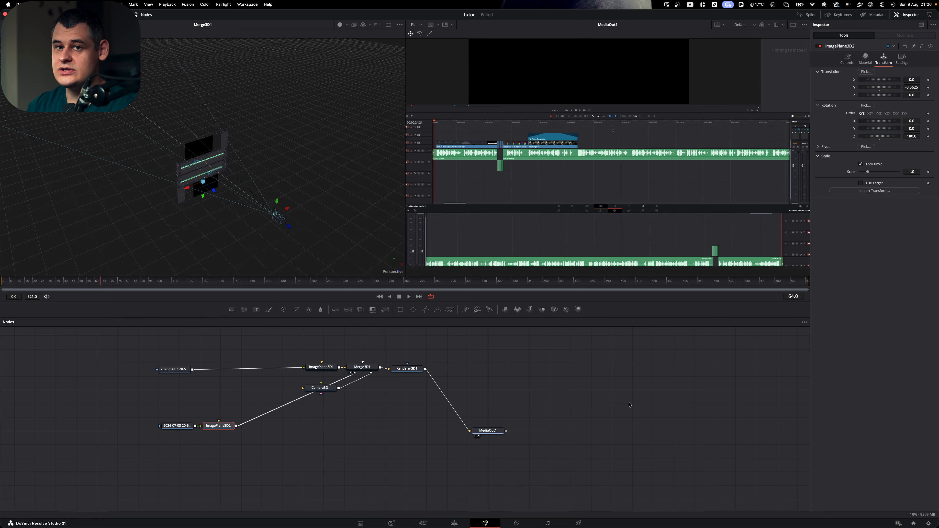
{"action": "key", "text": "super+s"}
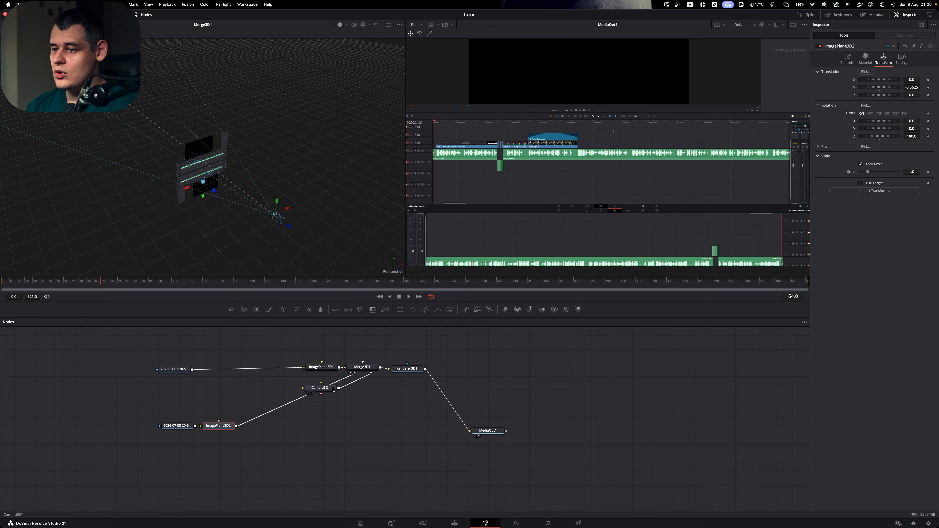
Place the camera node below Merge3D1 and set the camera's Z rotation to -90
{"action": "left_click_drag", "start_coordinate": [333, 389], "coordinate": [374, 416]}
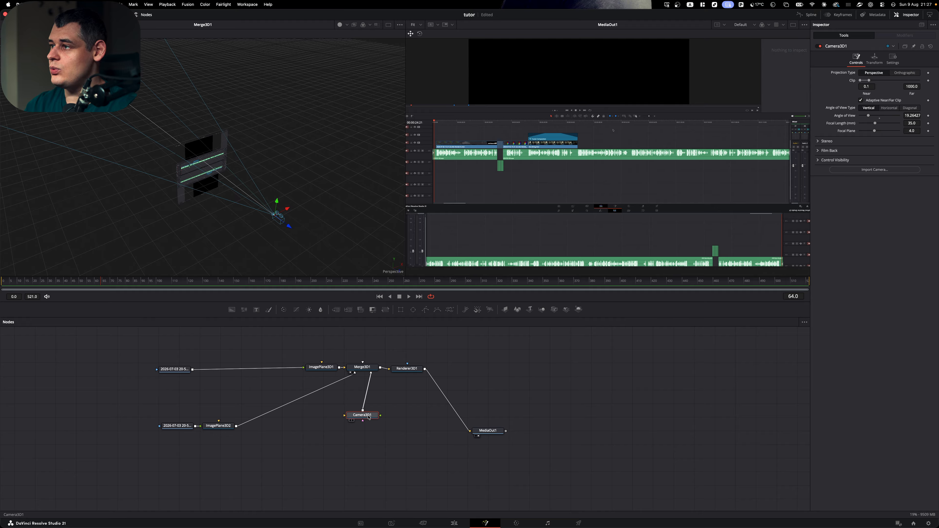
{"action": "left_click", "coordinate": [874, 58]}
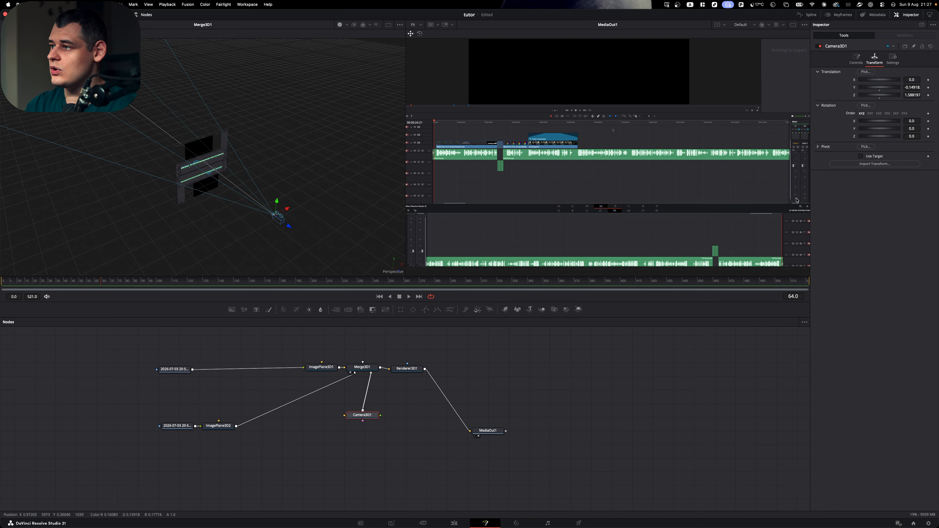
{"action": "left_click", "coordinate": [912, 136]}
{"action": "type", "text": "-90"}
{"action": "key", "text": "Tab"}
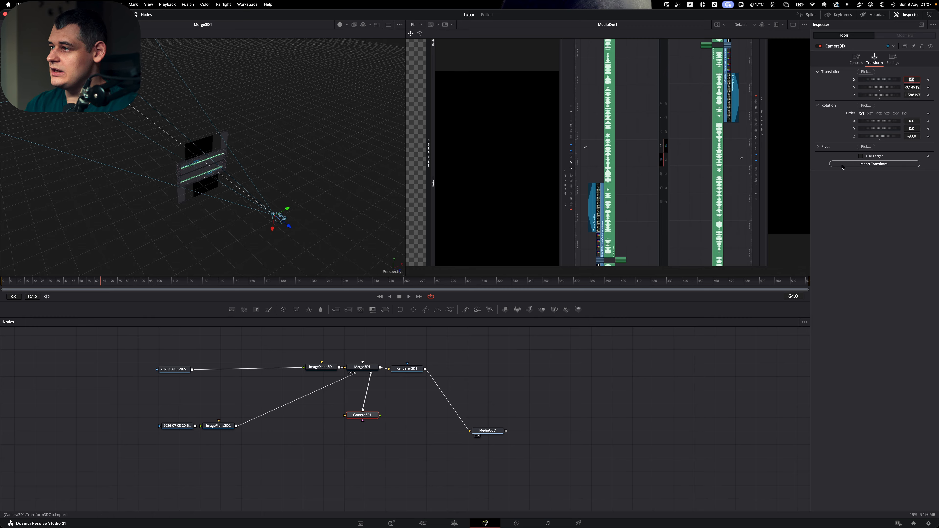
Move the camera to about X -0.004, Y -0.285, Z 0.523 and set its X rotation to 55
{"action": "left_click", "coordinate": [889, 88]}
{"action": "mouse_move", "coordinate": [909, 81]}
{"action": "left_mouse_down"}
{"action": "mouse_move", "coordinate": [933, 81]}
{"action": "mouse_move", "coordinate": [885, 89]}
{"action": "mouse_move", "coordinate": [908, 95]}
{"action": "mouse_move", "coordinate": [875, 95]}
{"action": "mouse_move", "coordinate": [918, 93]}
{"action": "left_mouse_up"}
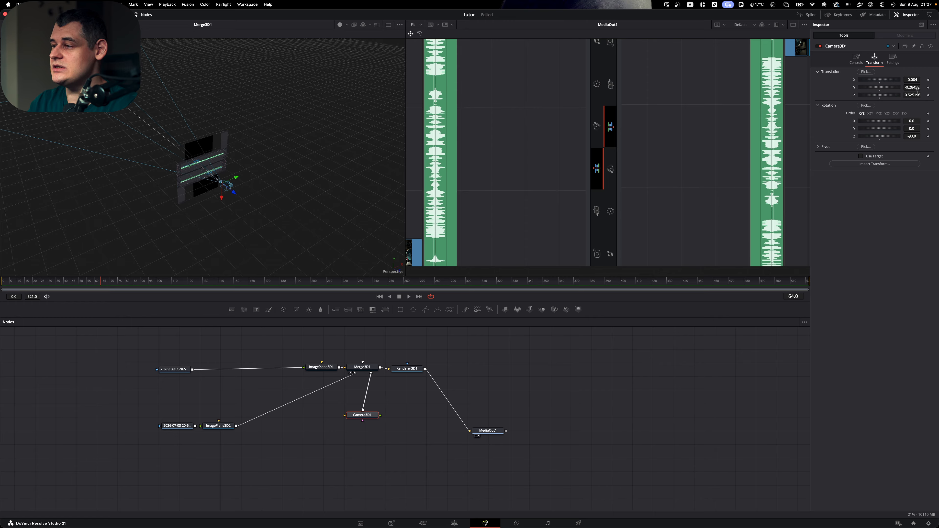
{"action": "left_click", "coordinate": [908, 121]}
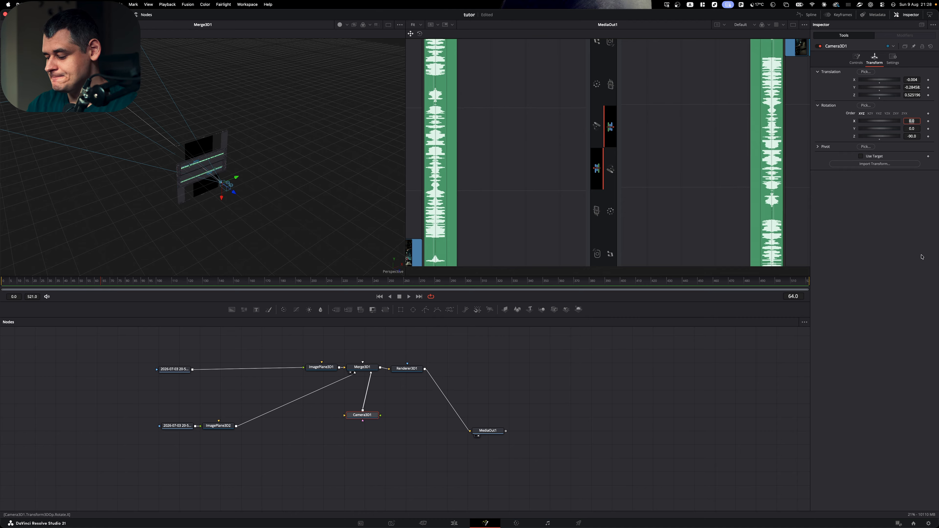
{"action": "type", "text": "55"}
{"action": "key", "text": "Tab"}
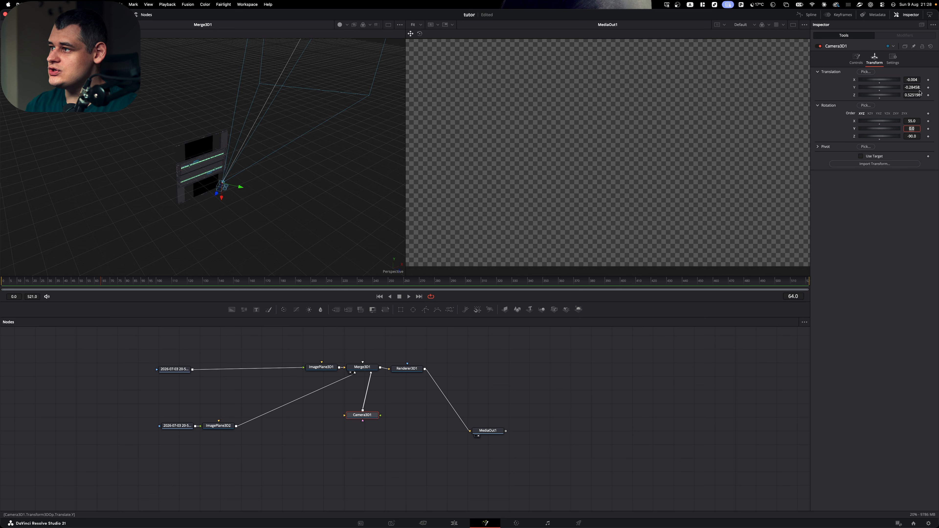
Move the camera to X -0.8757 and Z about 0.371 so both planes fill the frame, and save the project
{"action": "left_click_drag", "start_coordinate": [912, 79], "coordinate": [612, 124]}
{"action": "left_click_drag", "start_coordinate": [912, 95], "coordinate": [938, 79]}
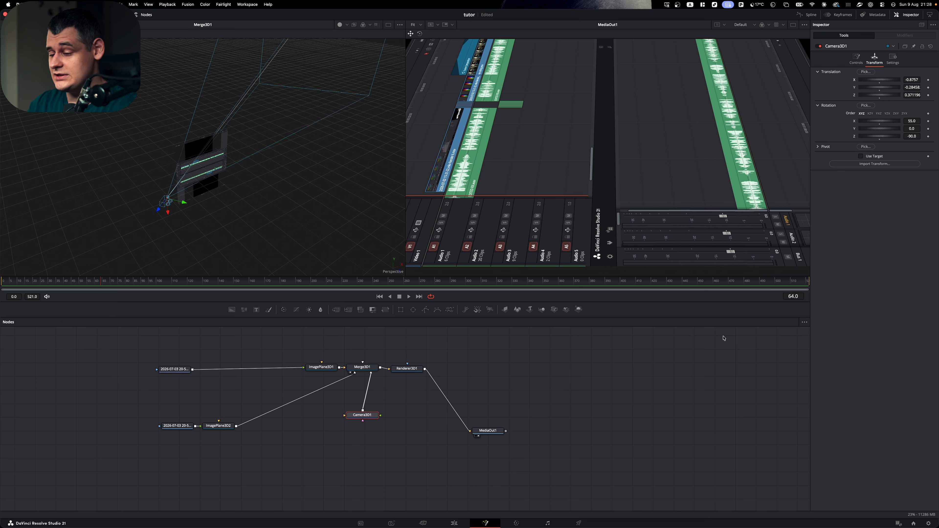
{"action": "key", "text": "super+s"}
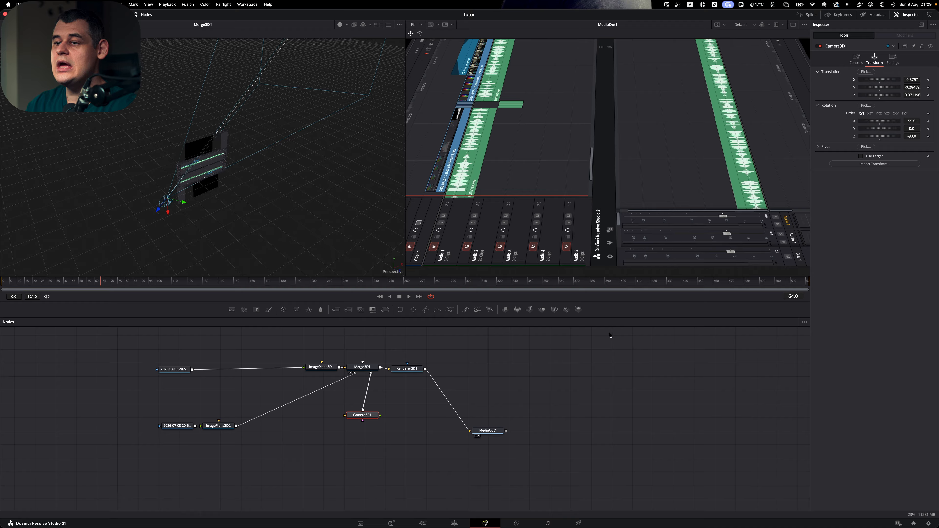
Keyframe the camera's X translation from -0.8757 at frame 0 to -0.2897 at frame 521, and play back the move
{"action": "left_click_drag", "start_coordinate": [108, 283], "coordinate": [1, 288]}
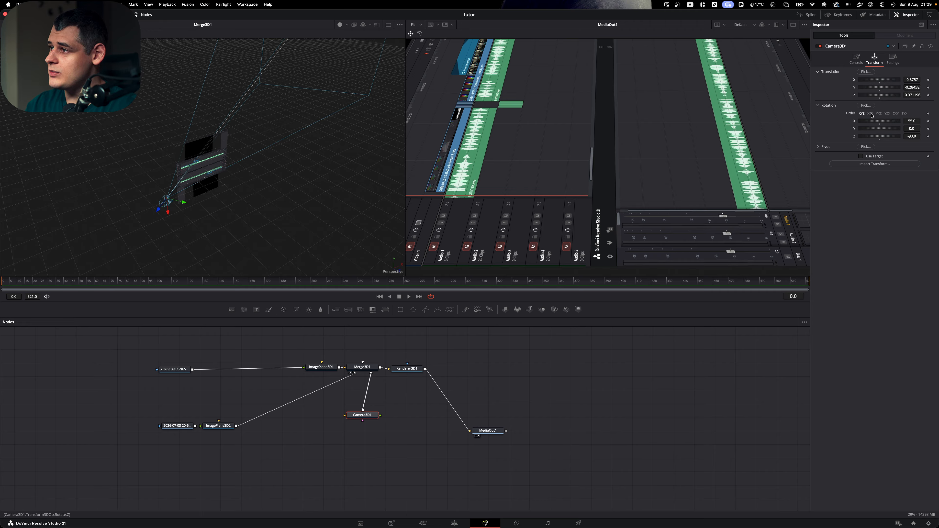
{"action": "left_click", "coordinate": [919, 83]}
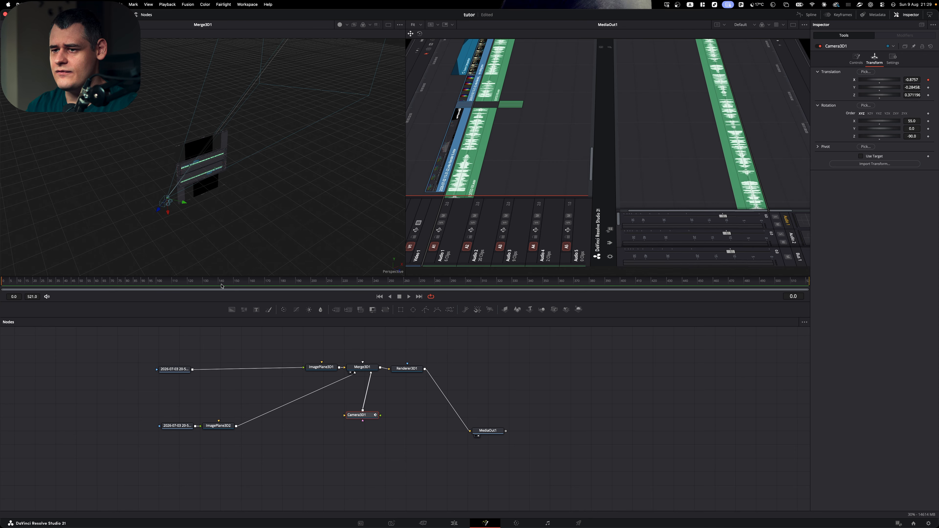
{"action": "left_click", "coordinate": [801, 286]}
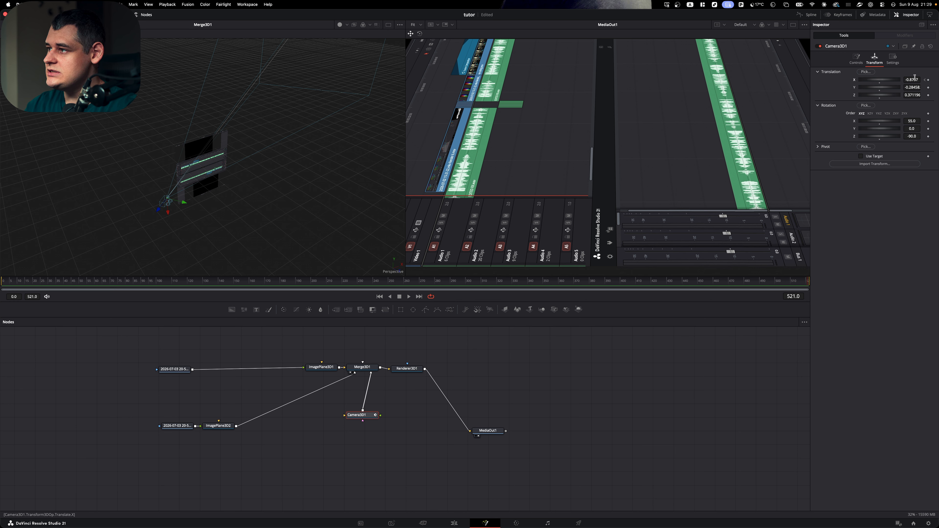
{"action": "left_click_drag", "start_coordinate": [913, 79], "coordinate": [923, 79]}
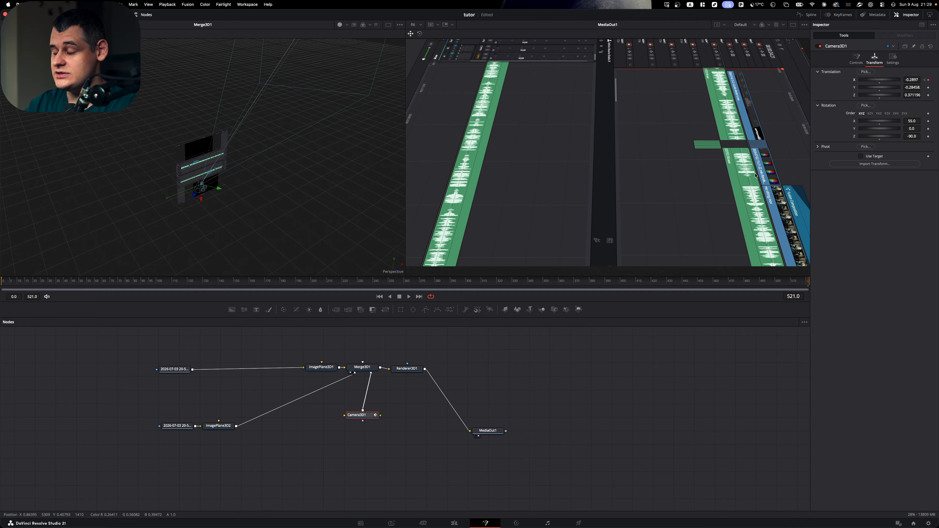
{"action": "key", "text": "space"}
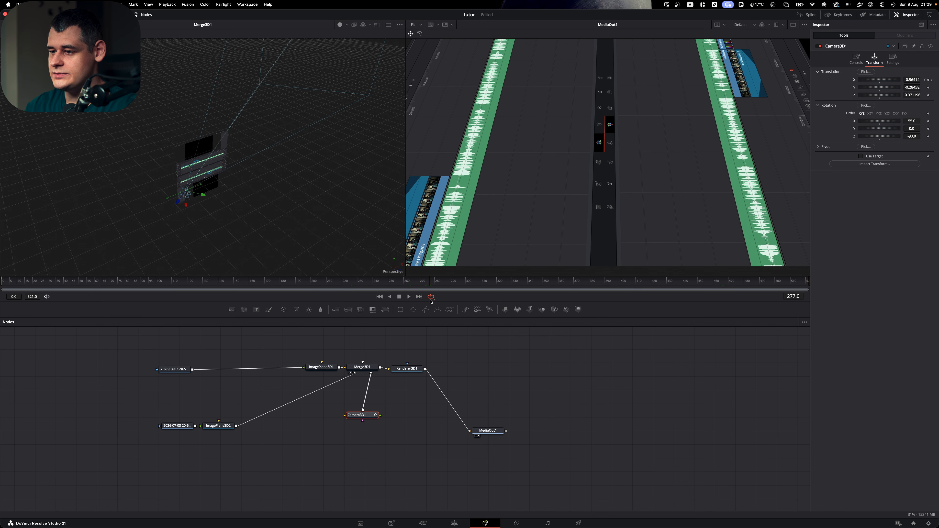
Change the Renderer3D1 node's renderer type to Hardware Renderer
{"action": "left_click", "coordinate": [413, 369]}
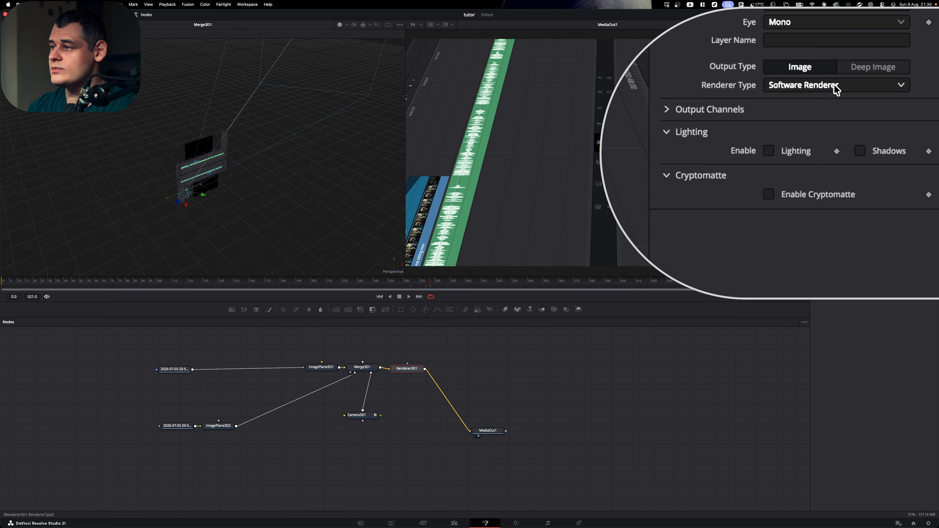
{"action": "left_click", "coordinate": [836, 89]}
{"action": "left_click", "coordinate": [788, 101]}
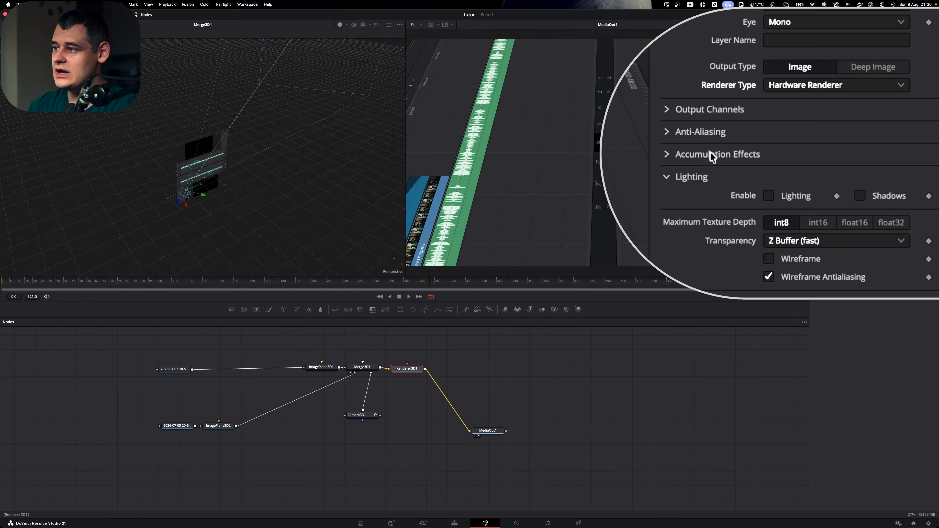
Enable accumulation effects with depth of field on the renderer and set the amount of DoF blur to 0.02
{"action": "left_click", "coordinate": [668, 155]}
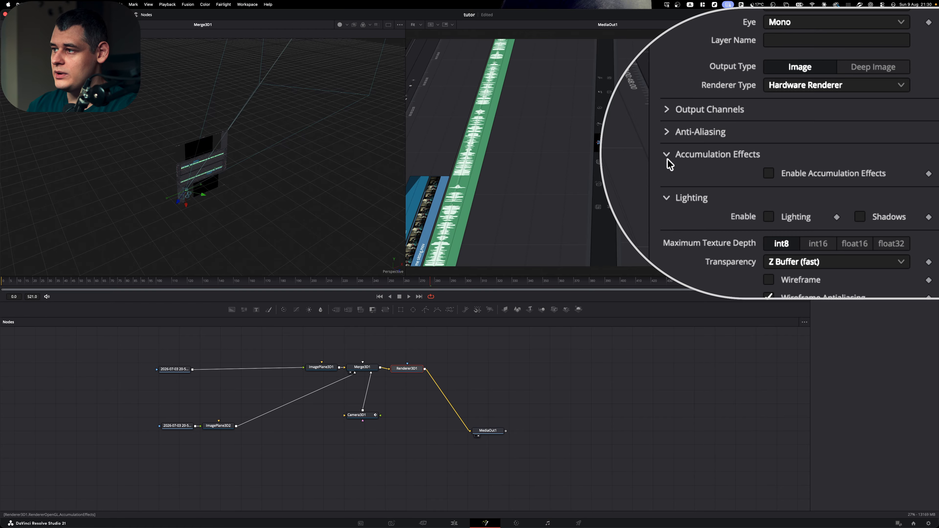
{"action": "left_click", "coordinate": [775, 180]}
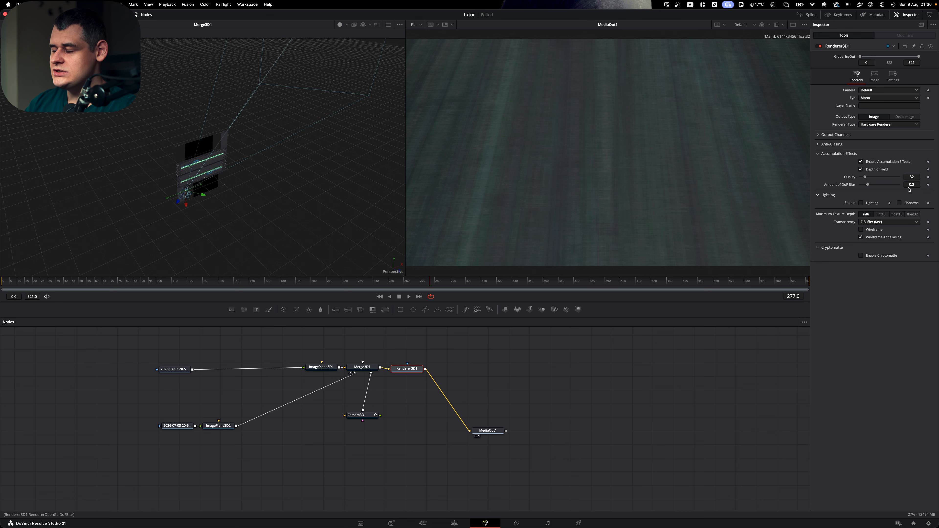
{"action": "left_click_drag", "start_coordinate": [910, 185], "coordinate": [846, 185]}
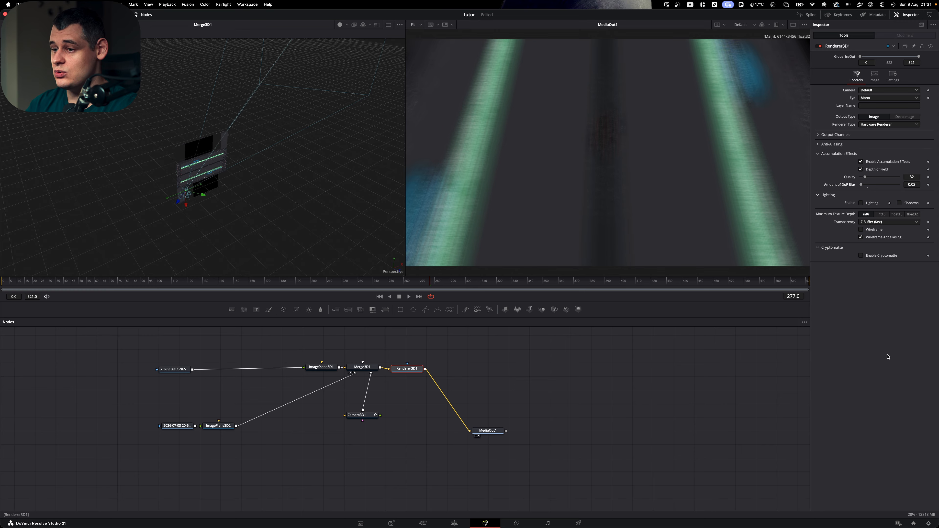
Try focal plane values of 0.4, 0.5 and 0.55 on Camera3D1, and settle on 0.6
{"action": "left_click", "coordinate": [360, 415]}
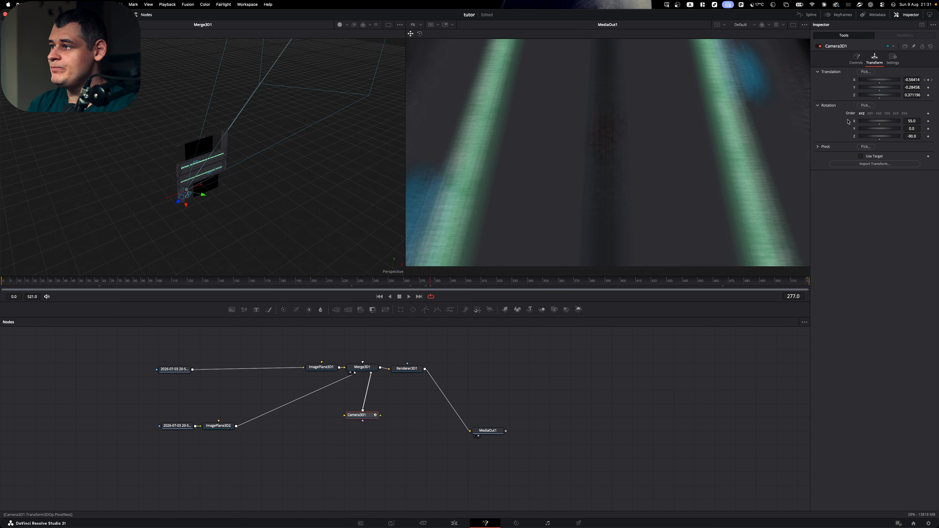
{"action": "left_click", "coordinate": [854, 65]}
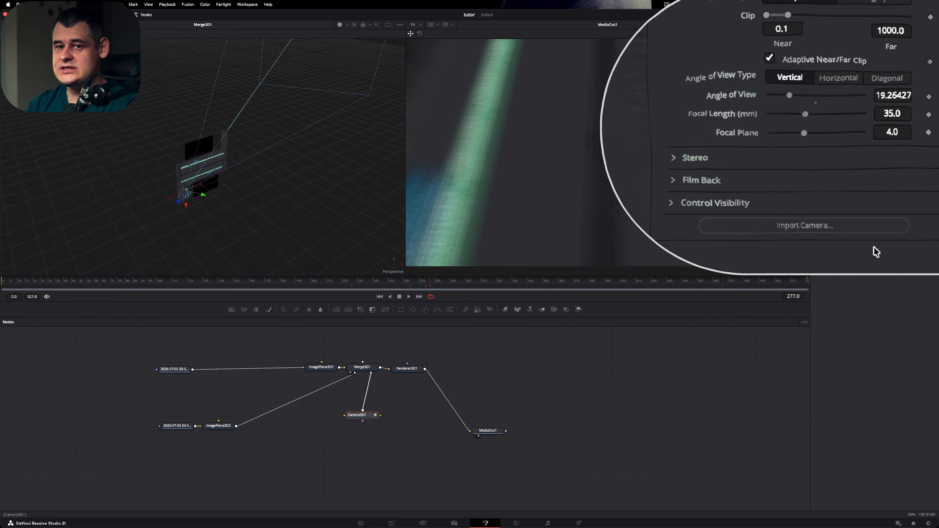
{"action": "left_click", "coordinate": [886, 134]}
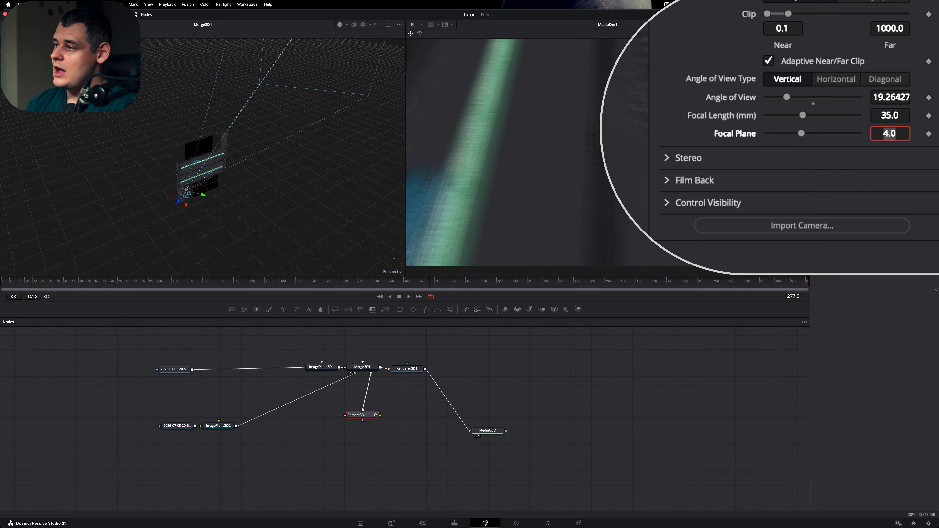
{"action": "type", "text": "0.4"}
{"action": "key", "text": "Tab"}
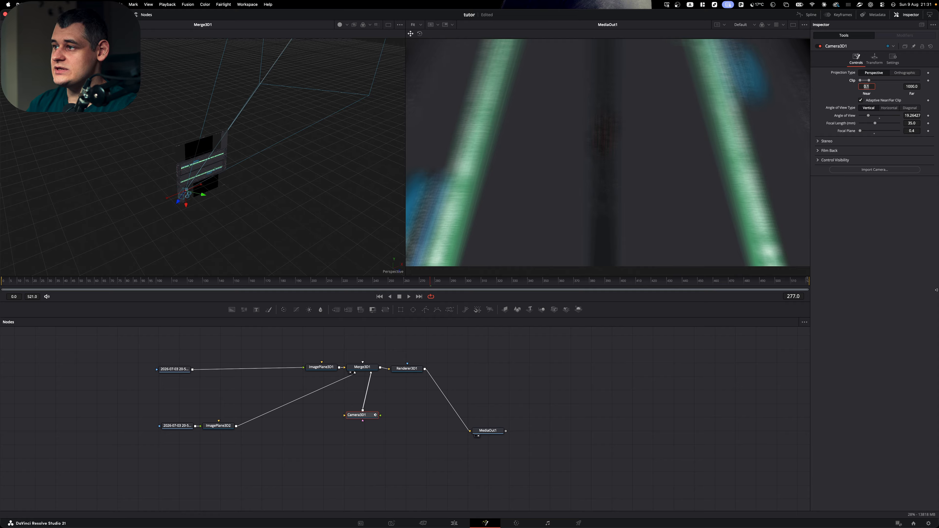
{"action": "left_click_drag", "start_coordinate": [937, 290], "coordinate": [938, 289]}
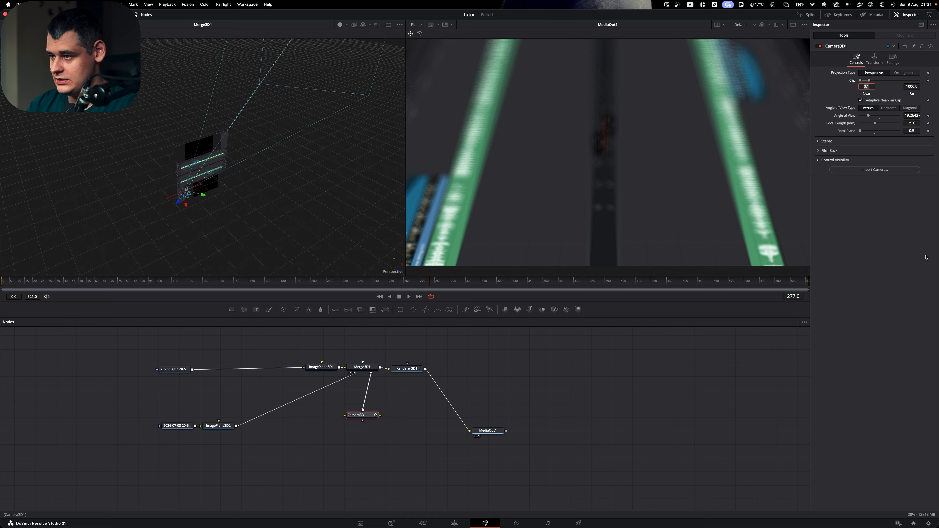
{"action": "left_click", "coordinate": [909, 131]}
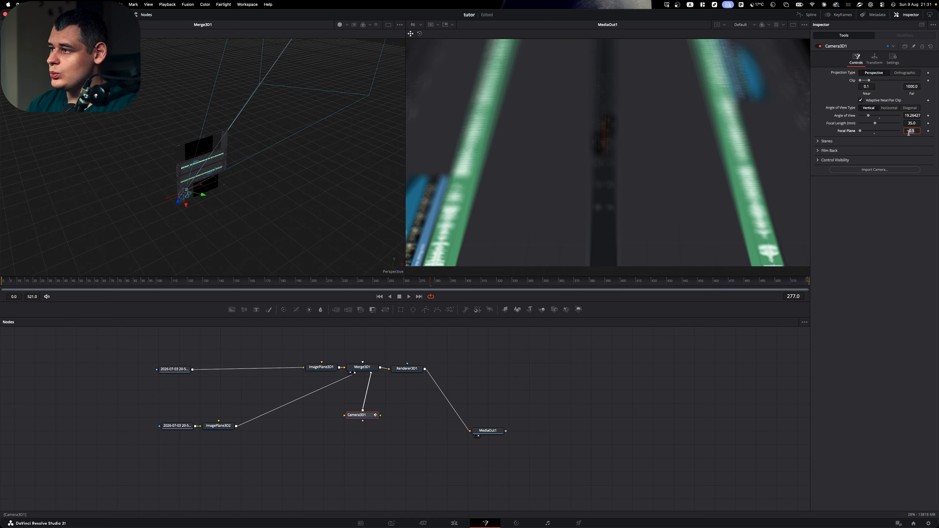
{"action": "type", "text": "0.55"}
{"action": "key", "text": "Tab"}
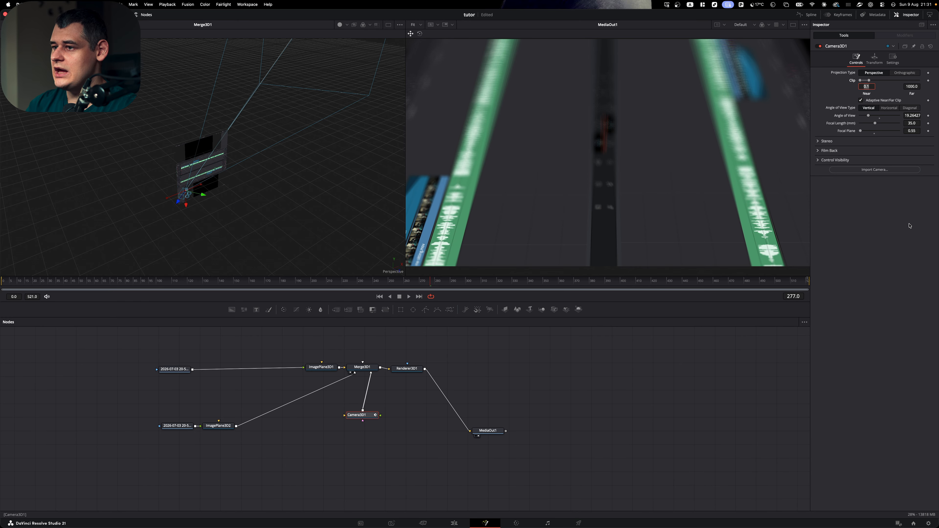
{"action": "key", "text": "shift+Tab"}
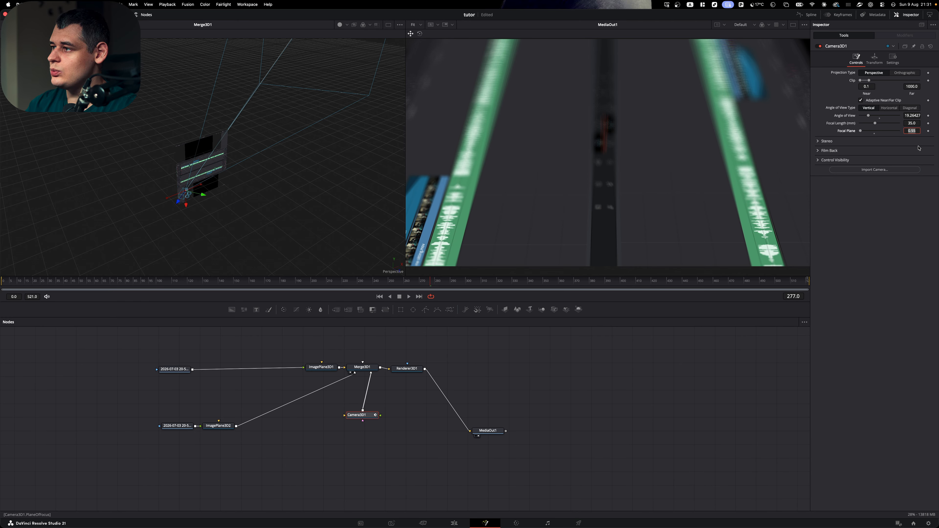
{"action": "type", "text": "0.6"}
{"action": "key", "text": "Tab"}
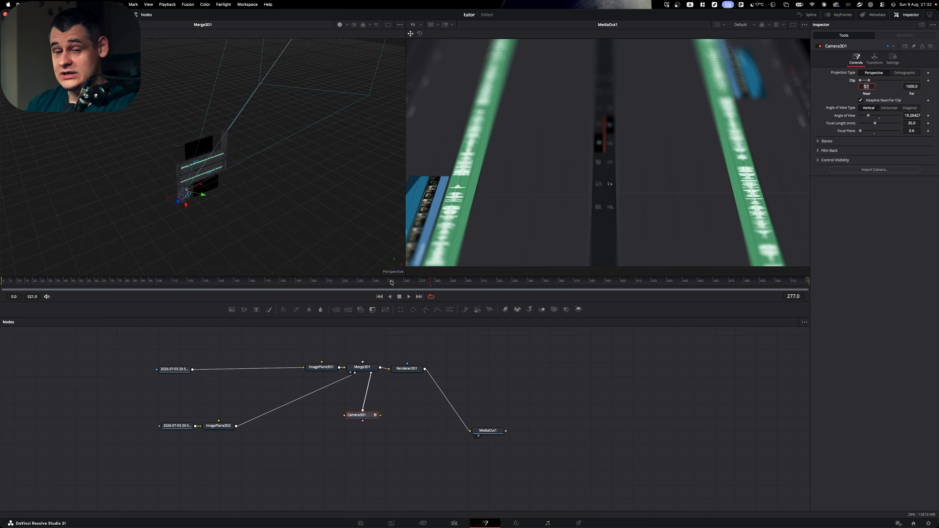
On the Edit page, render the timeline's video clip in place as QuickTime, Apple ProRes 422, with its Fusion composition included
{"action": "left_click", "coordinate": [454, 523]}
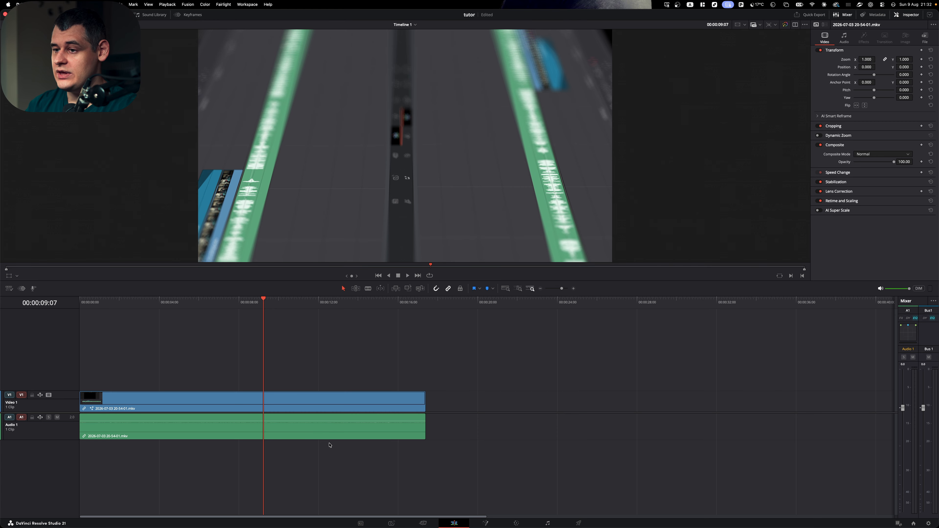
{"action": "right_click", "coordinate": [294, 401]}
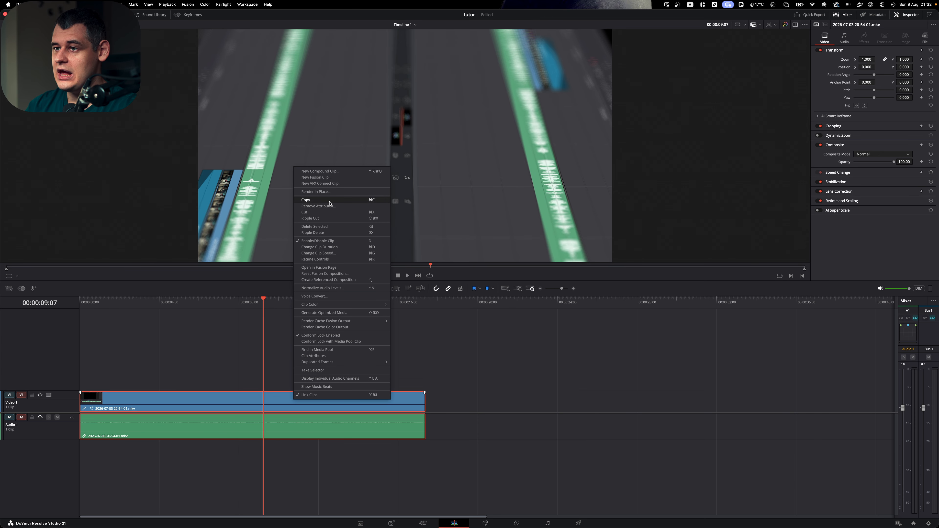
{"action": "left_click", "coordinate": [328, 192]}
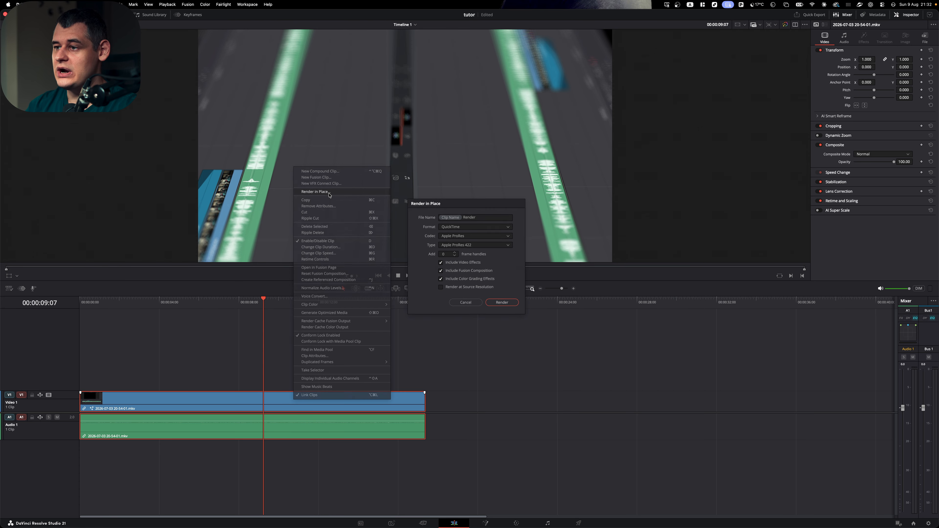
{"action": "left_click", "coordinate": [502, 303]}
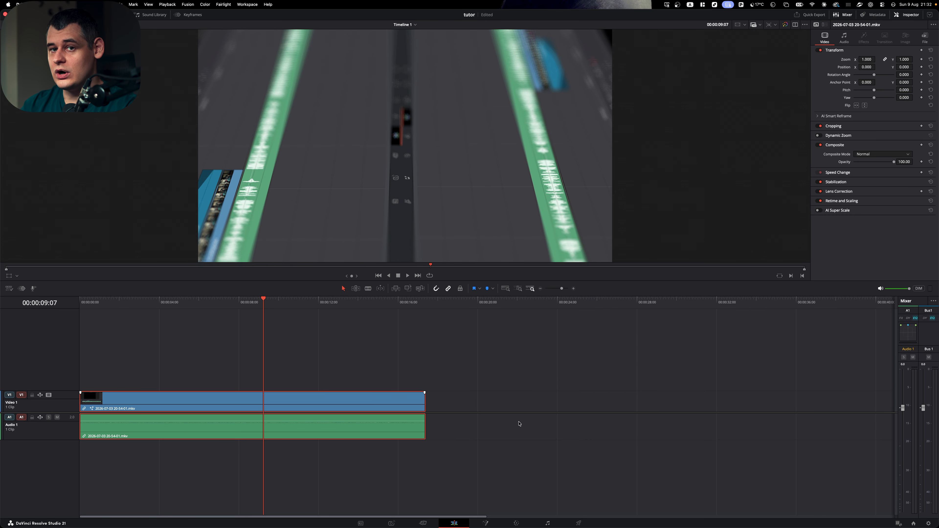